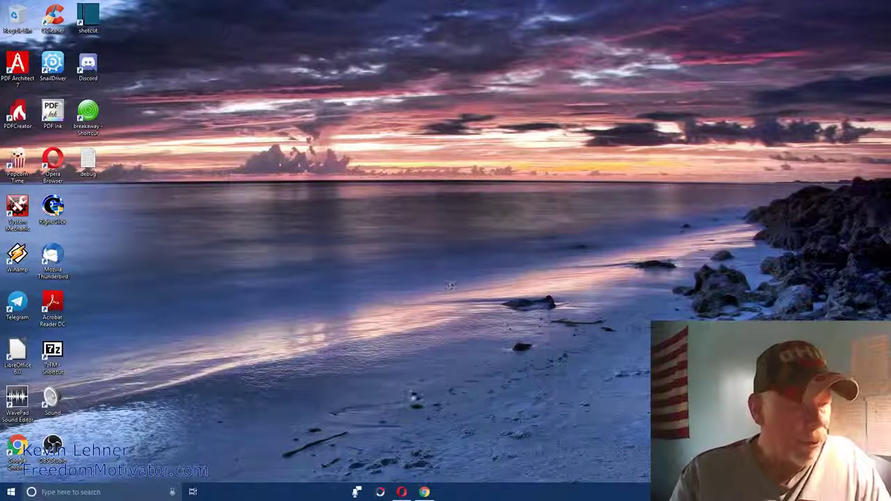
Switch to Opera, go back to the Facebook Pages for business page, and highlight its address facebook.com/business/pages.
{"action": "mouse_move", "coordinate": [402, 491]}
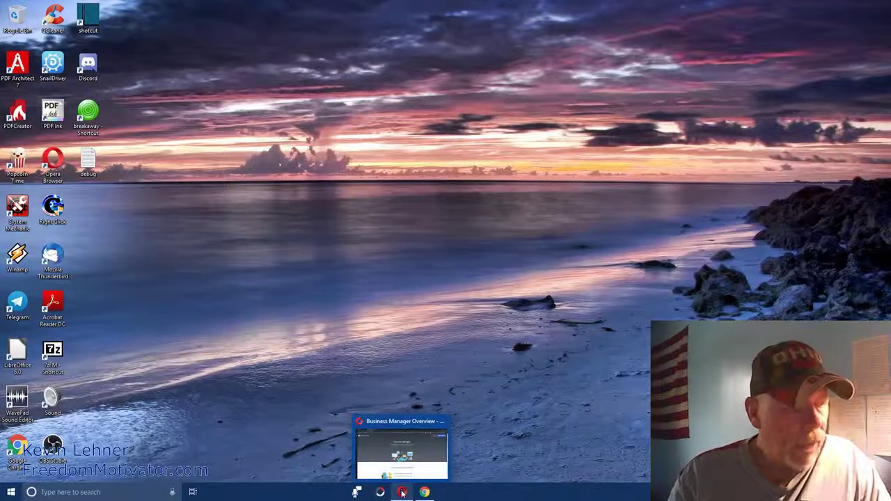
{"action": "left_click", "coordinate": [404, 438]}
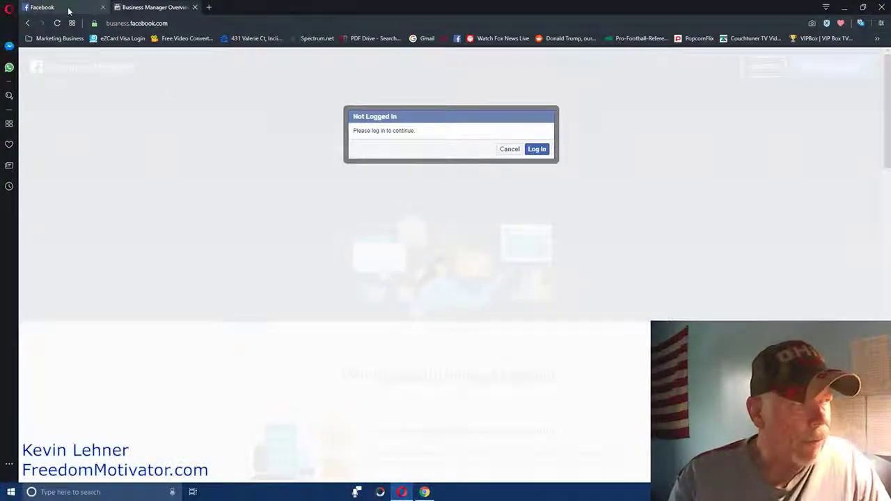
{"action": "left_click", "coordinate": [67, 8]}
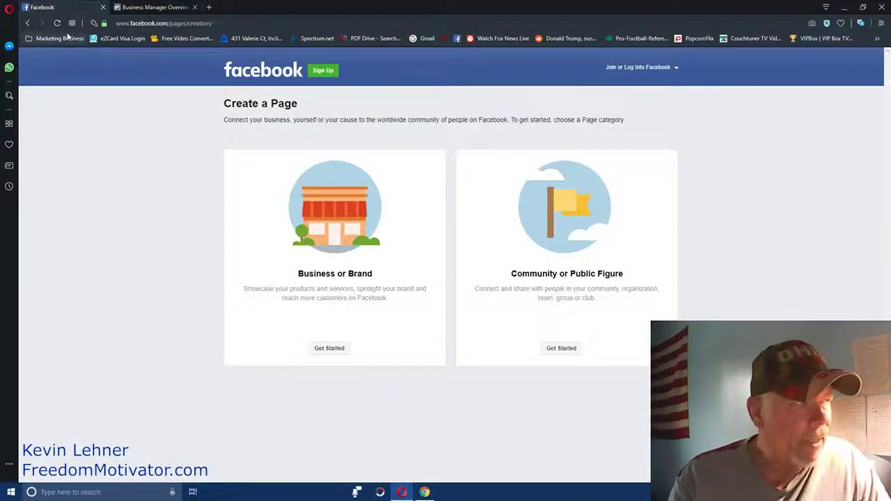
{"action": "left_click", "coordinate": [29, 25]}
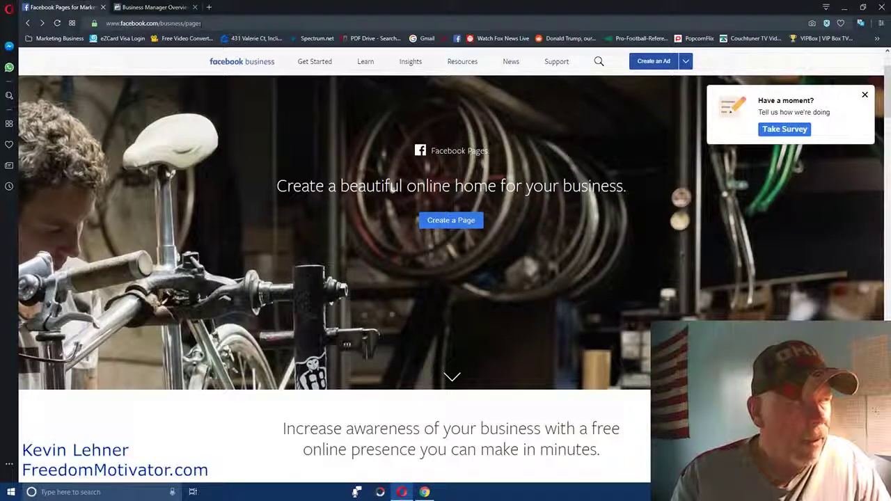
{"action": "double_click", "coordinate": [194, 24]}
{"action": "left_click_drag", "start_coordinate": [194, 24], "coordinate": [122, 23]}
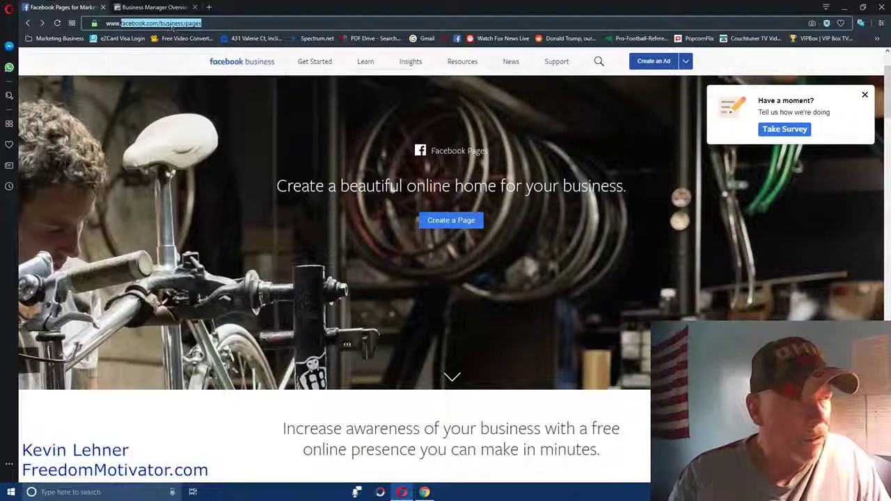
Dismiss the survey pop-up and start creating a Page to show the Page category choices.
{"action": "left_click", "coordinate": [146, 61]}
{"action": "left_click", "coordinate": [865, 95]}
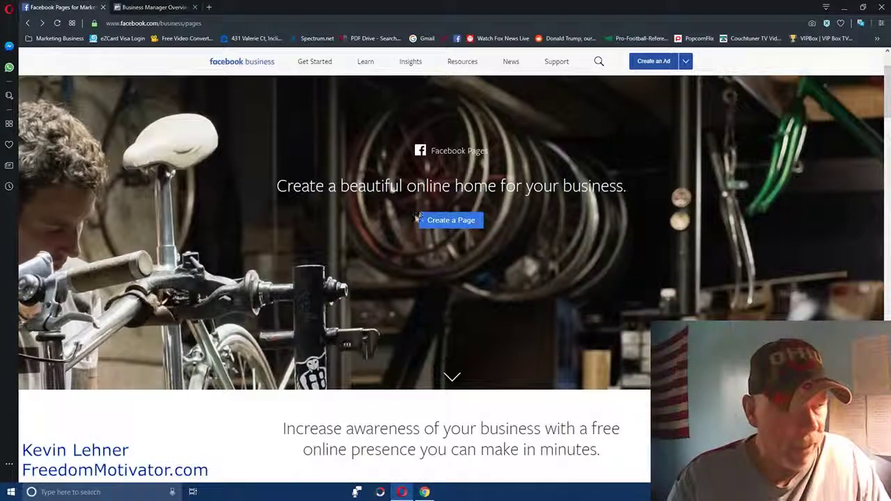
{"action": "left_click", "coordinate": [453, 221]}
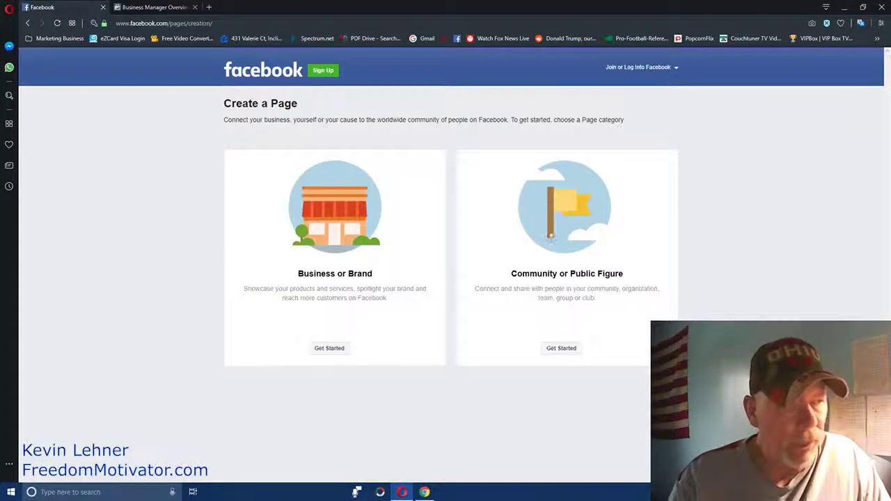
{"action": "left_click", "coordinate": [675, 64]}
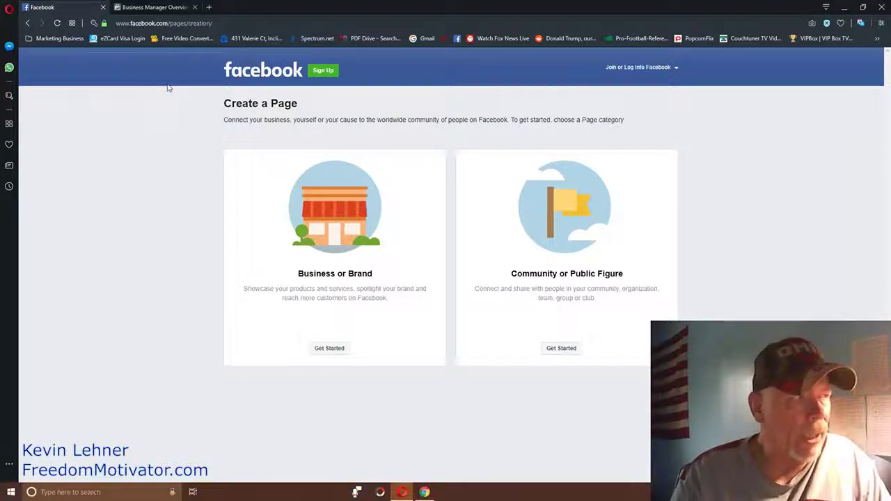
Show the Business Manager overview, highlighting the address business.facebook.com and the text "all in one place. It's free.".
{"action": "left_click", "coordinate": [153, 10]}
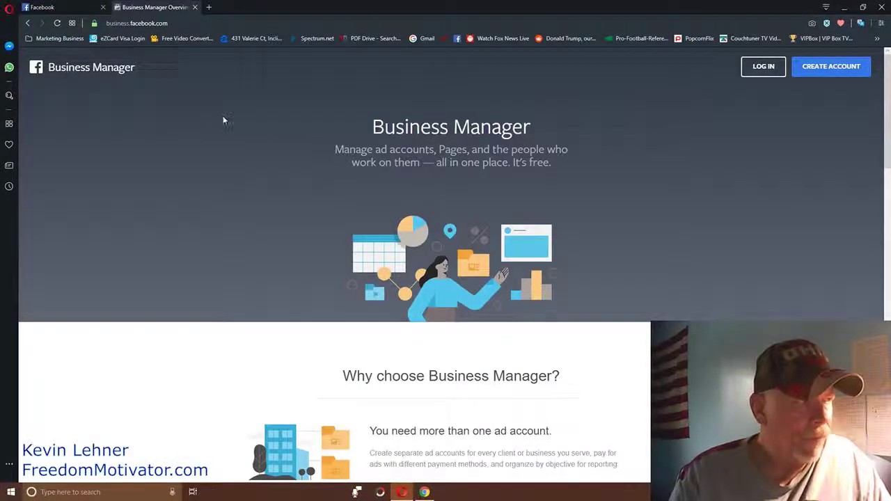
{"action": "left_click", "coordinate": [154, 23]}
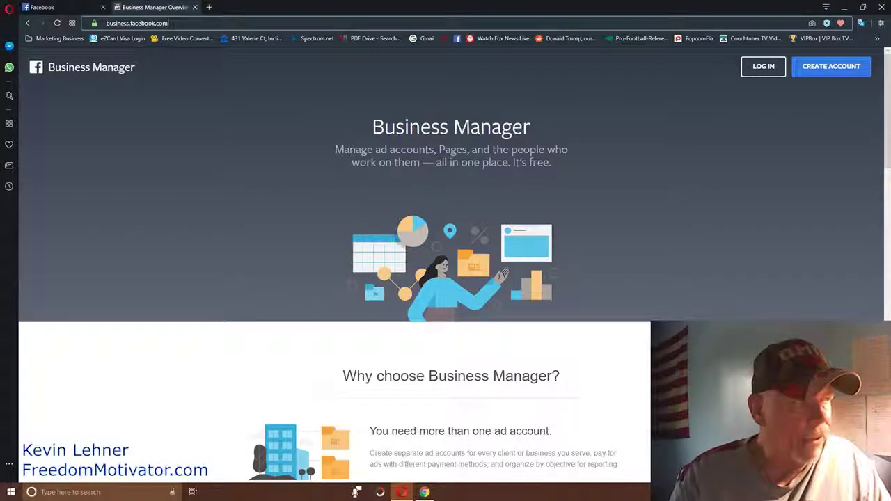
{"action": "left_click_drag", "start_coordinate": [168, 23], "coordinate": [105, 23]}
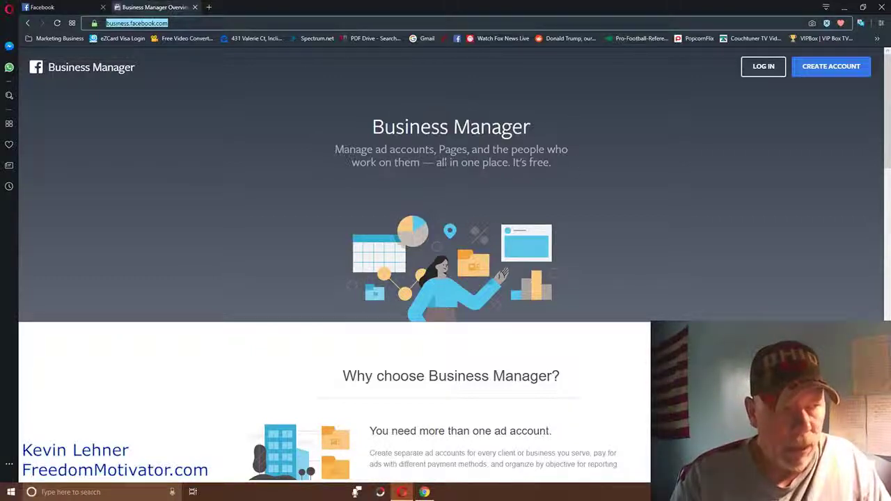
{"action": "left_click", "coordinate": [553, 166]}
{"action": "left_click_drag", "start_coordinate": [552, 163], "coordinate": [436, 164]}
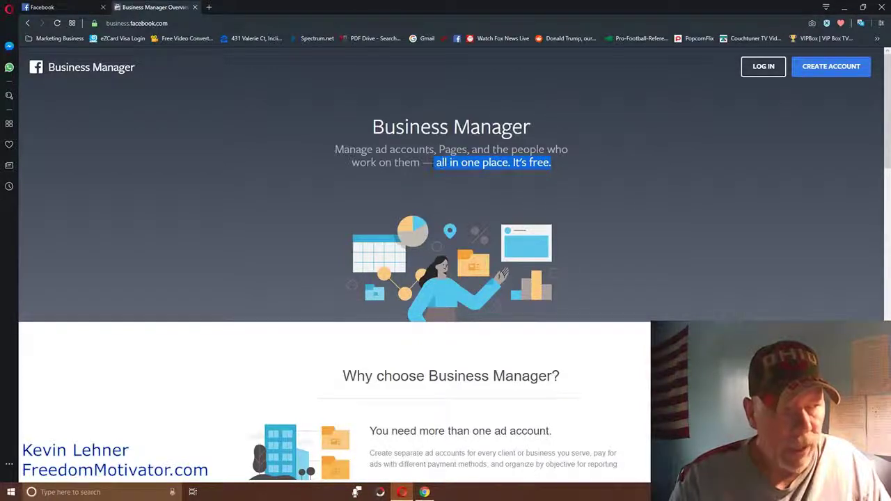
{"action": "left_click", "coordinate": [669, 203]}
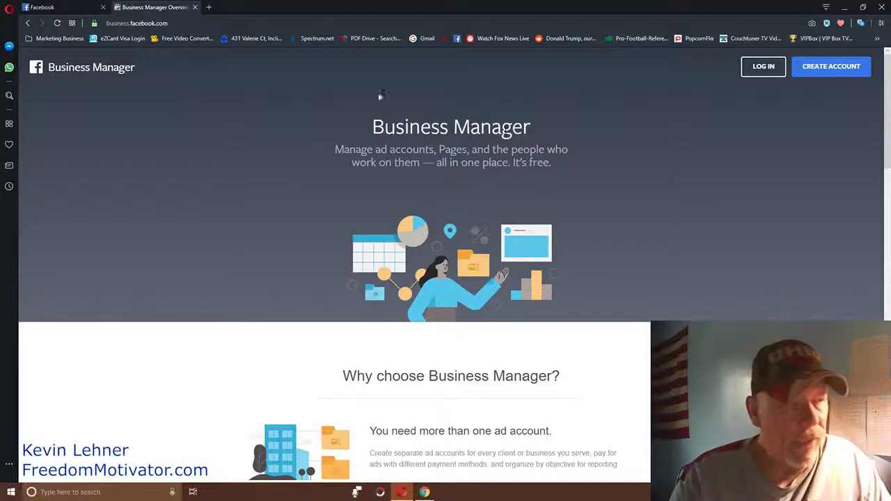
Log in to Business Manager with the saved credentials and view the account creation form without filling it in.
{"action": "left_click", "coordinate": [831, 67]}
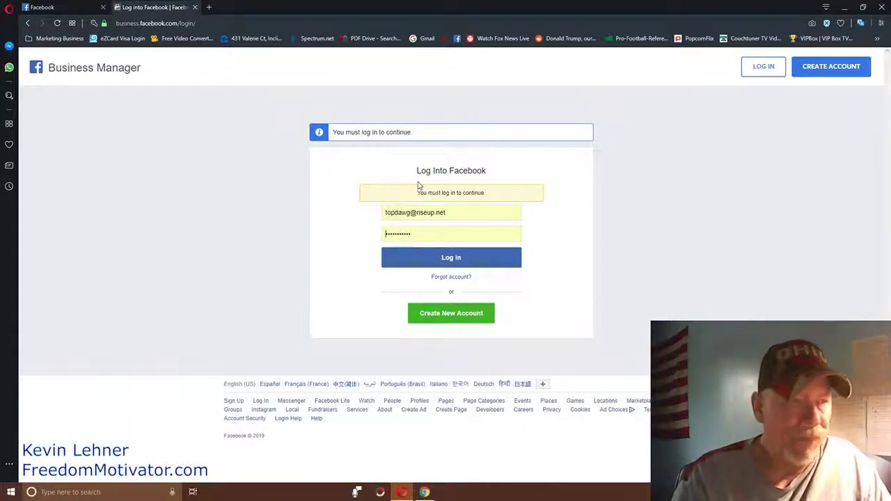
{"action": "left_click", "coordinate": [459, 260]}
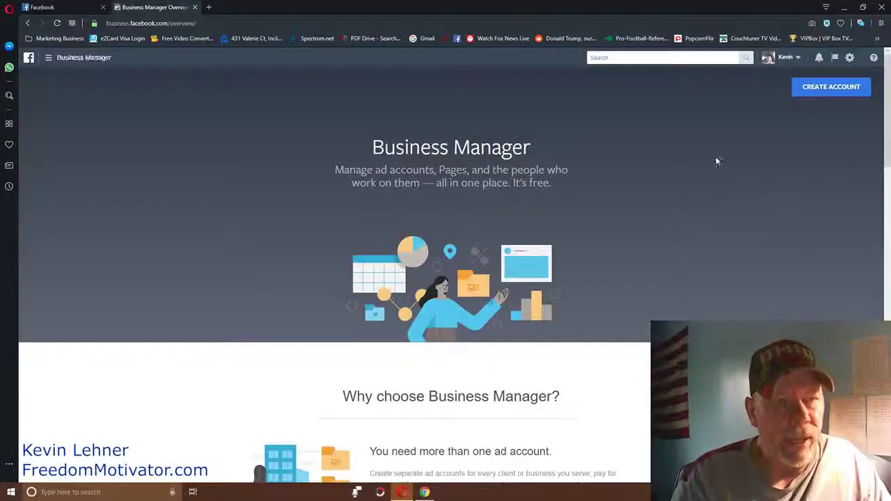
{"action": "left_click", "coordinate": [835, 88]}
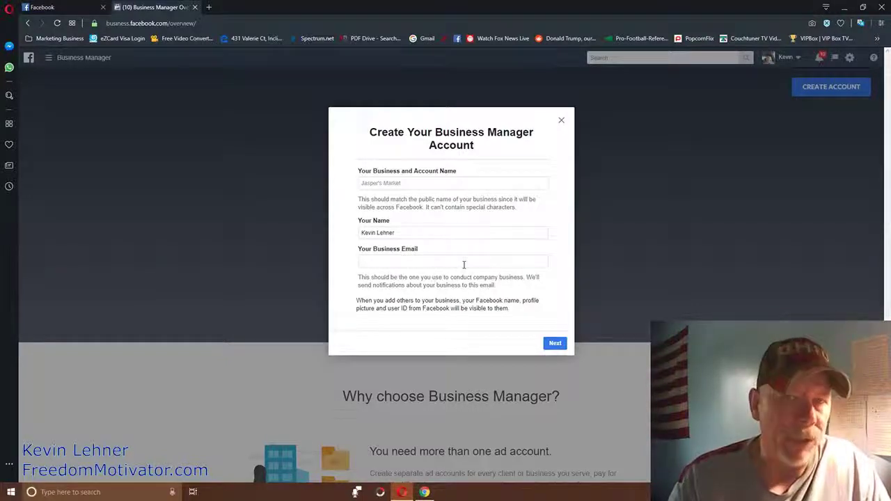
{"action": "left_click", "coordinate": [561, 120]}
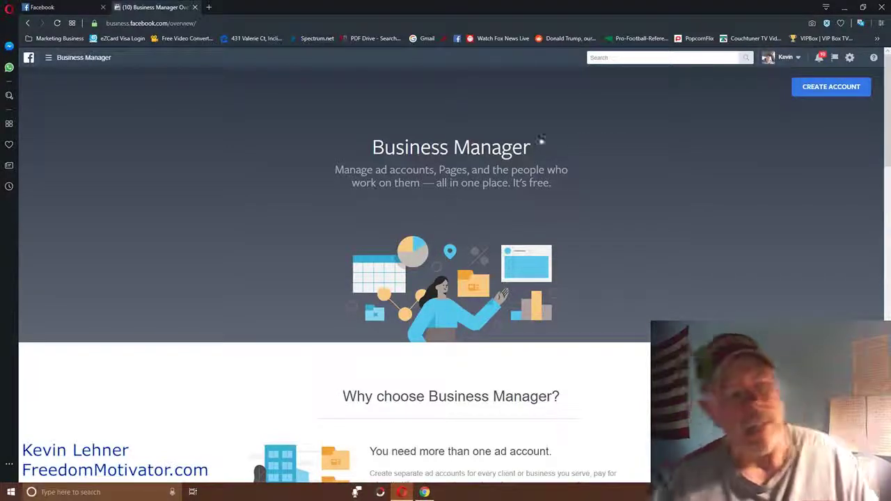
Change from the personal ad account to the existing business account and open its Business Settings.
{"action": "left_click", "coordinate": [788, 58]}
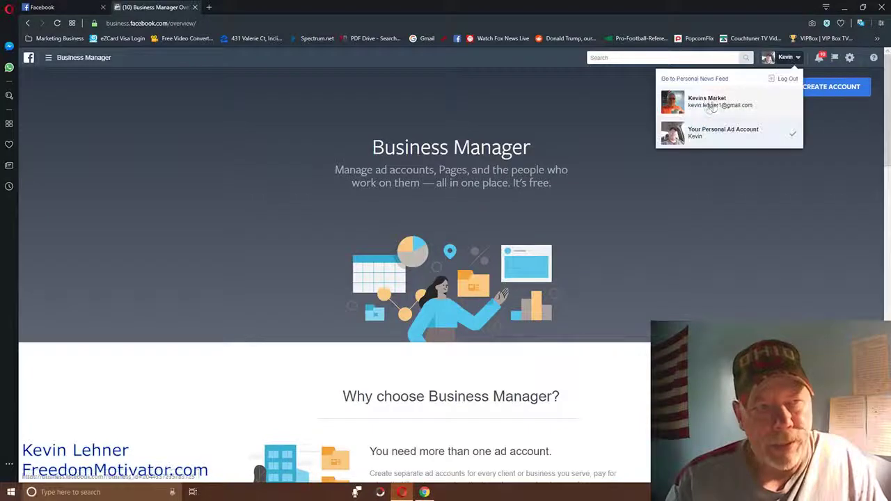
{"action": "left_click", "coordinate": [709, 103]}
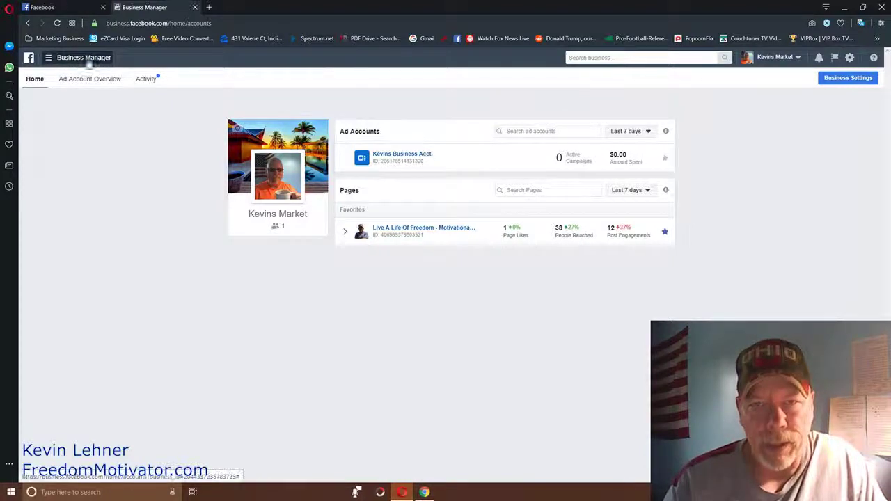
{"action": "left_click", "coordinate": [66, 61]}
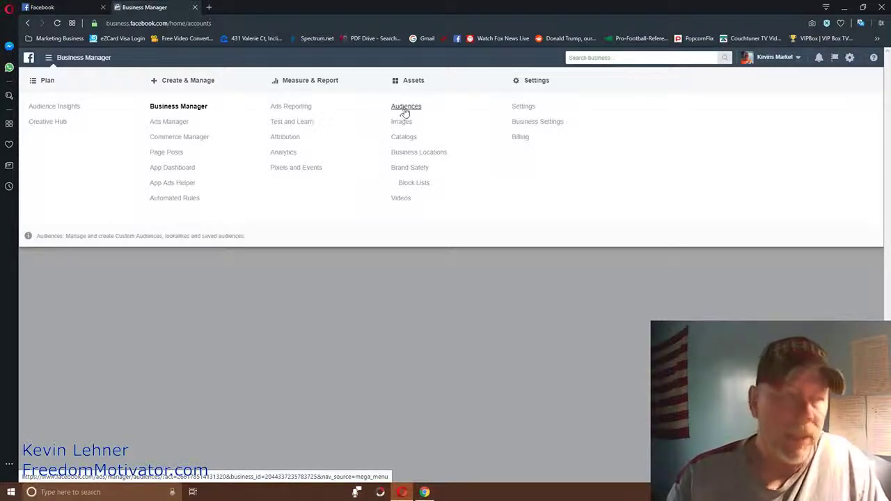
{"action": "left_click", "coordinate": [533, 128]}
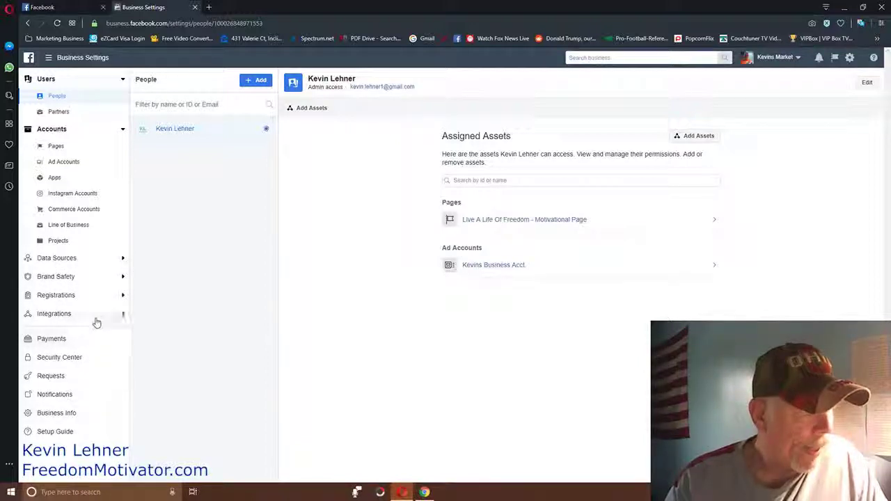
Check the linked Instagram accounts and review the form for adding an existing Facebook Page, highlighting its admin requirement, without submitting it.
{"action": "left_click", "coordinate": [67, 193]}
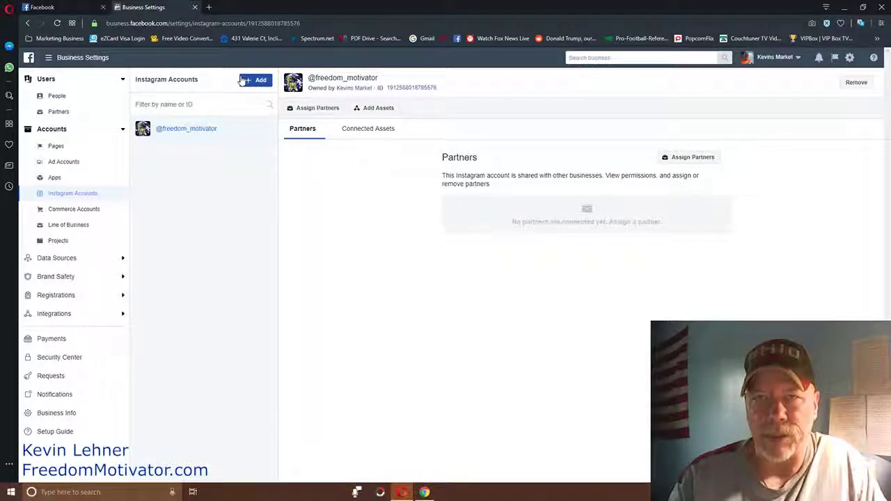
{"action": "left_click", "coordinate": [56, 147]}
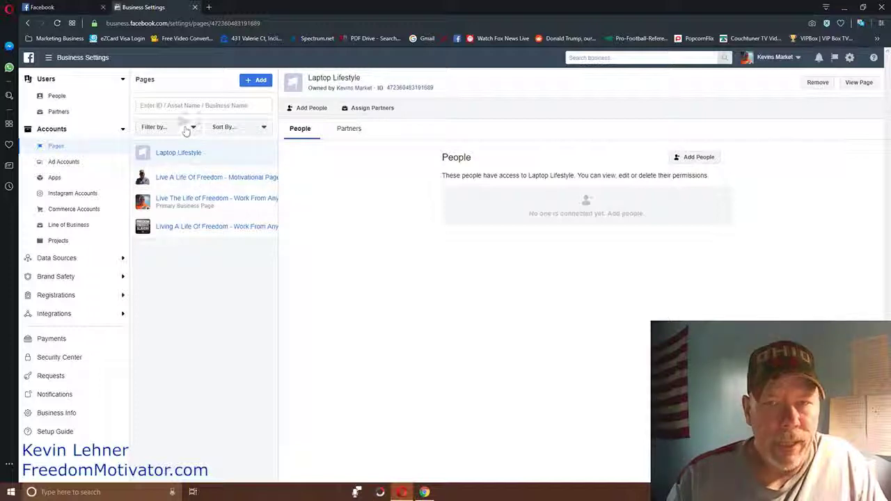
{"action": "left_click", "coordinate": [254, 82]}
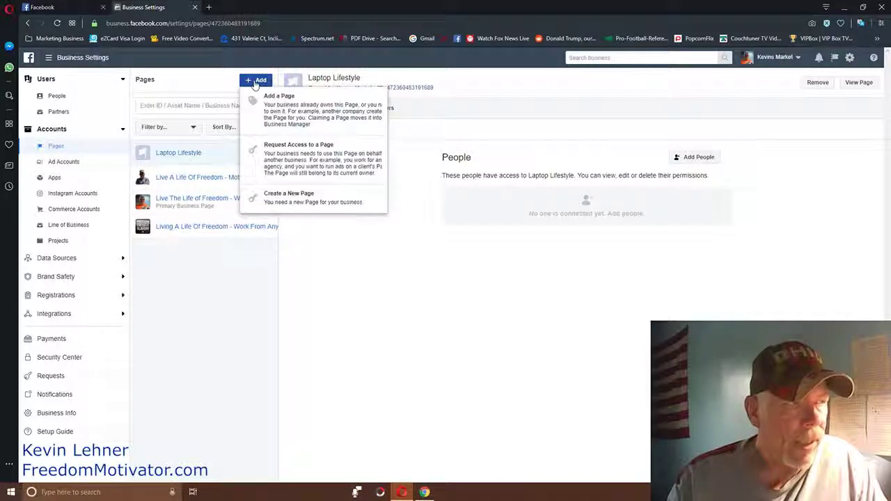
{"action": "left_click", "coordinate": [295, 110]}
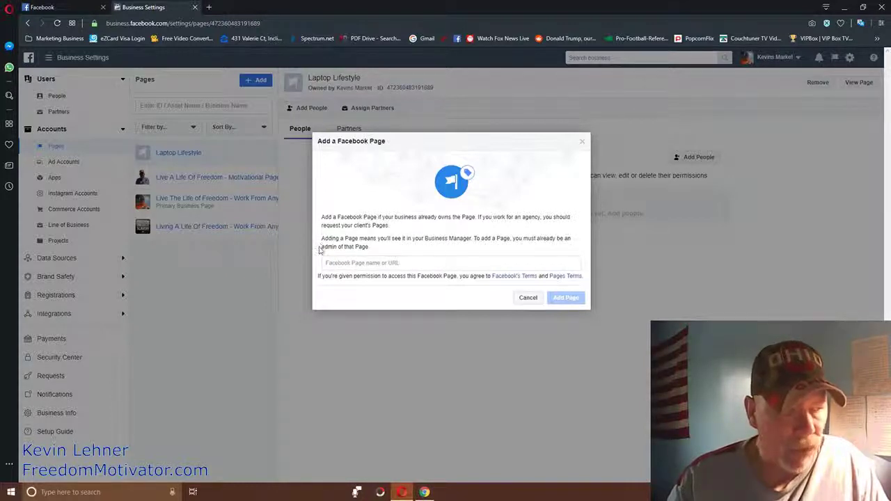
{"action": "left_click_drag", "start_coordinate": [325, 246], "coordinate": [433, 251]}
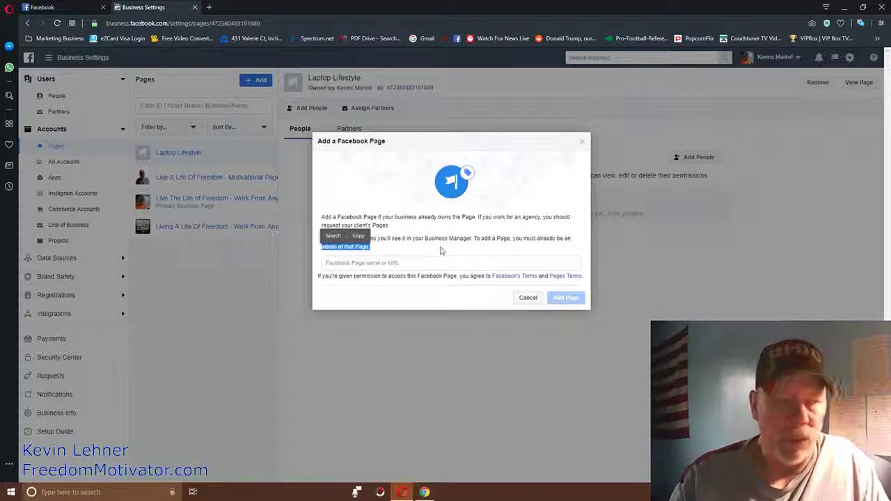
{"action": "left_click", "coordinate": [440, 251]}
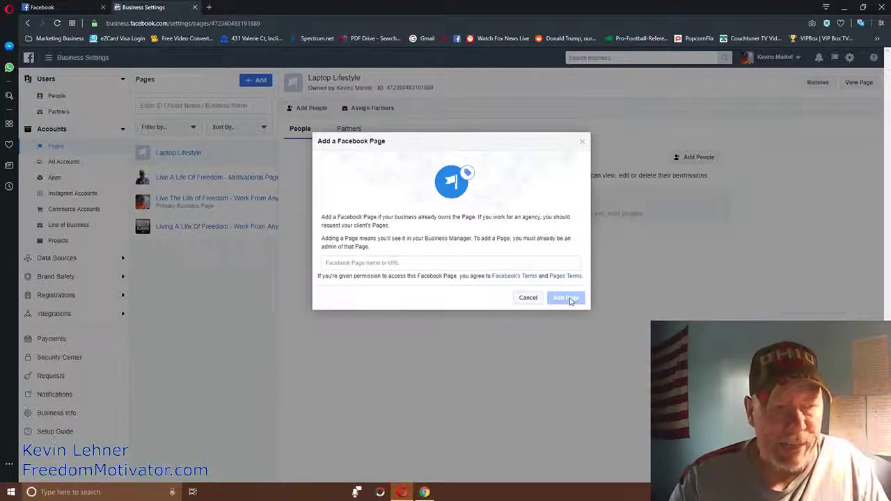
{"action": "left_click", "coordinate": [528, 297]}
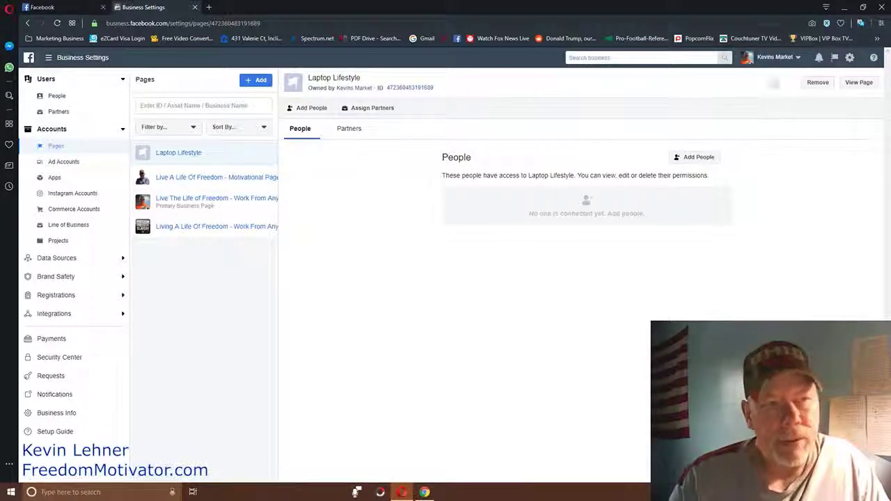
Log out of Business Manager and log back in with the saved credentials to reach the business account's home.
{"action": "left_click", "coordinate": [798, 59]}
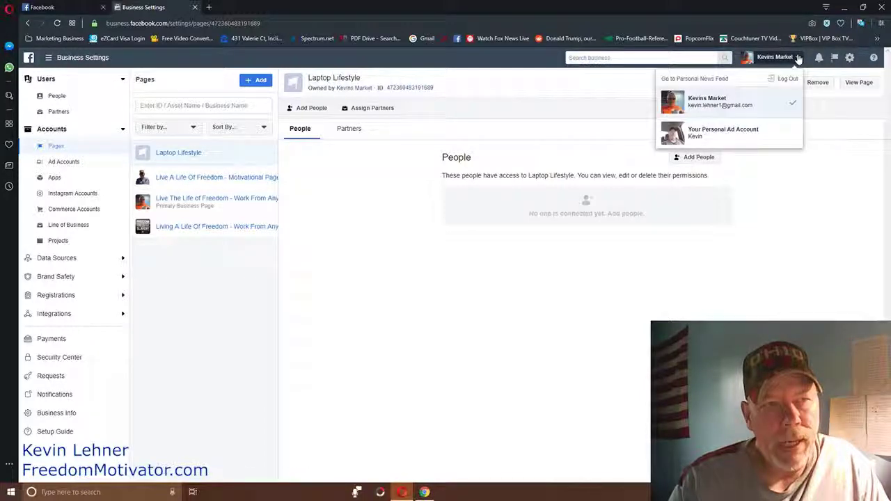
{"action": "left_click", "coordinate": [785, 106]}
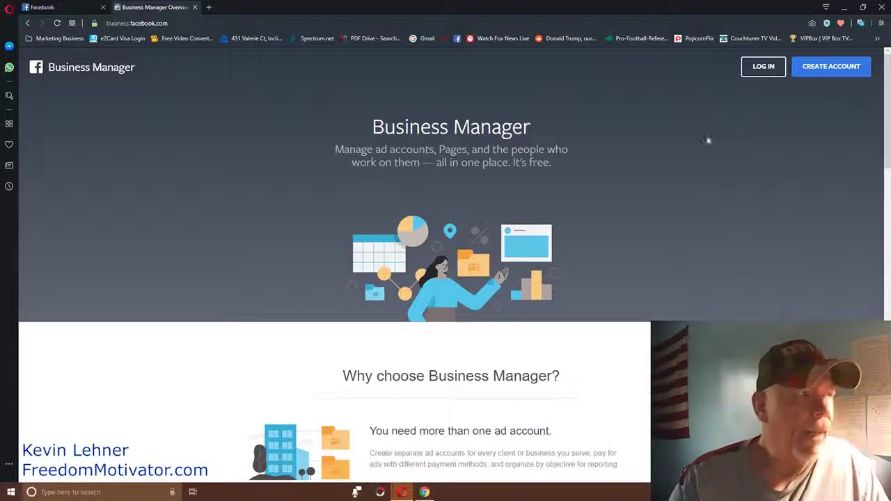
{"action": "left_click", "coordinate": [766, 67]}
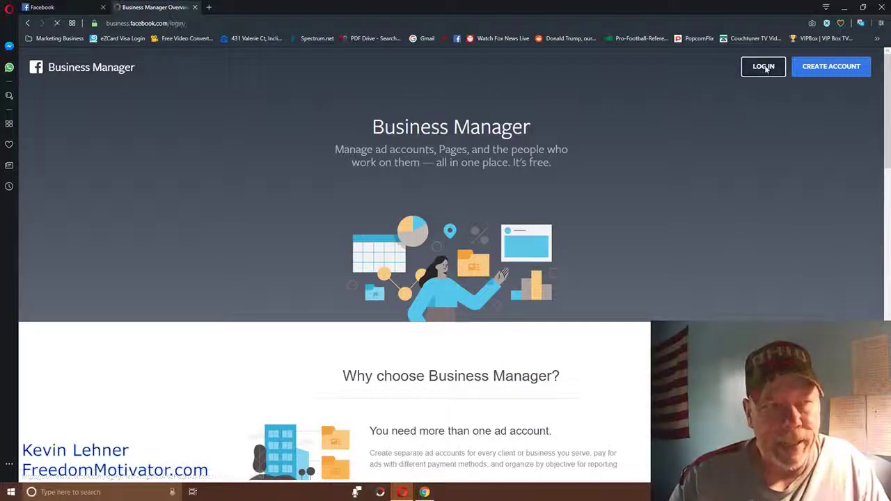
{"action": "left_click", "coordinate": [462, 263]}
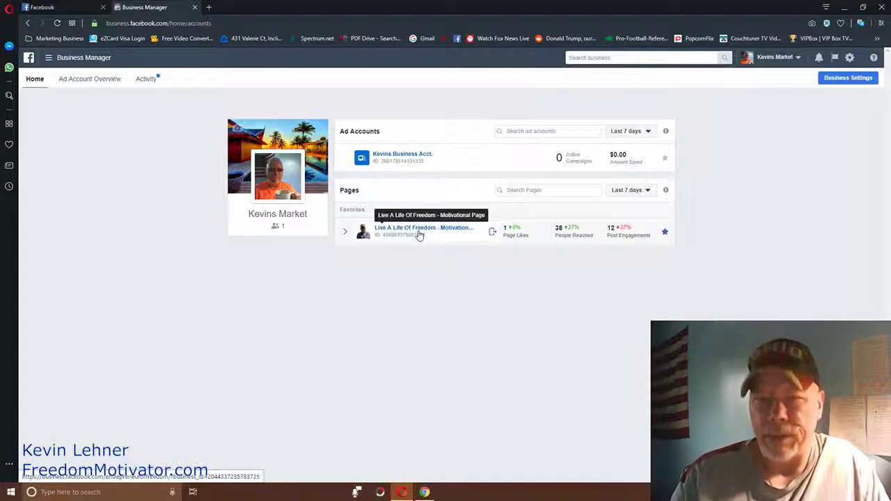
Look over the Business Manager tools list, close it, and open the "Live A Life Of Freedom - Motivational Page".
{"action": "left_click", "coordinate": [71, 59]}
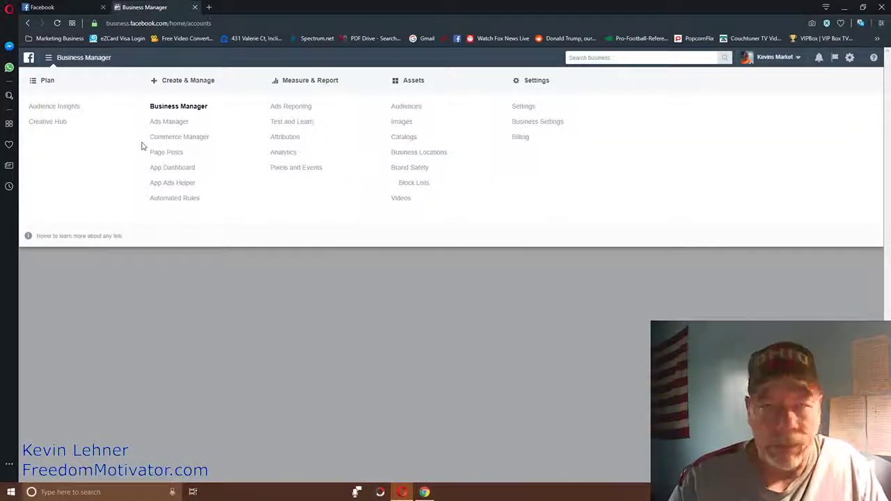
{"action": "left_click", "coordinate": [72, 58]}
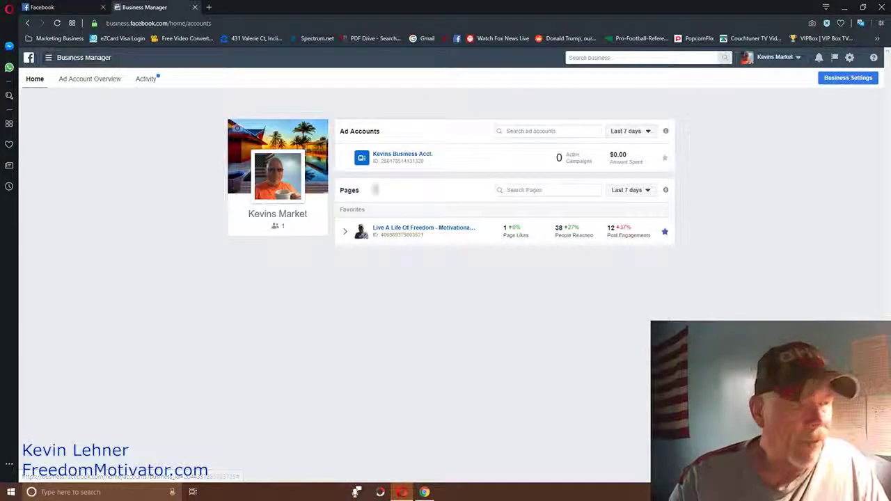
{"action": "left_click", "coordinate": [410, 230]}
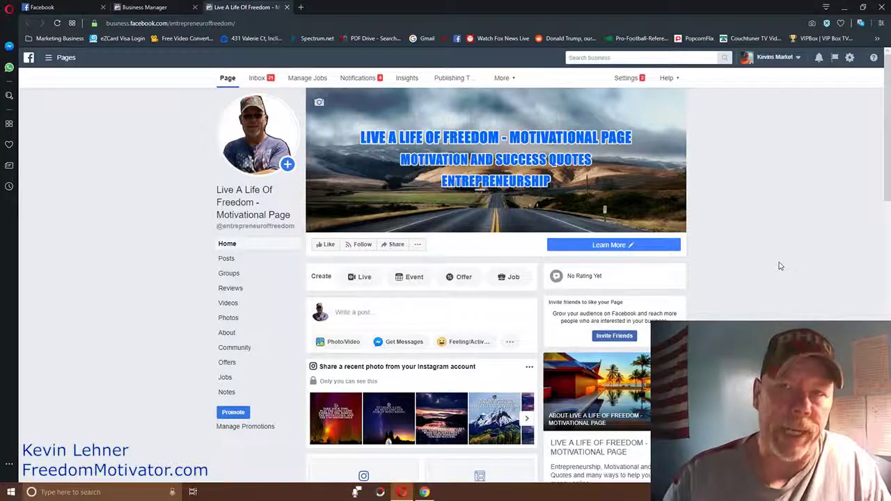
Look over the business Page's post composer, promotion options and published posts, then briefly check the Business Manager home and return to the Page.
{"action": "scroll", "coordinate": [769, 264], "scroll_direction": "down", "scroll_amount": 1}
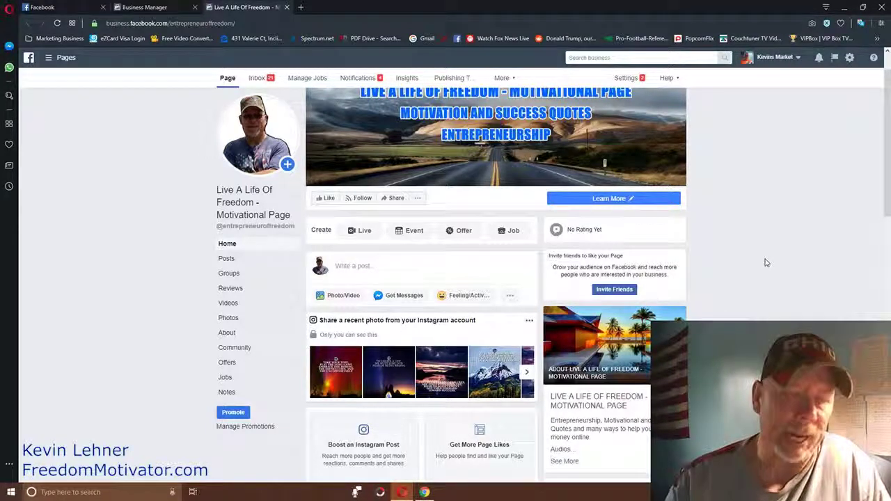
{"action": "scroll", "coordinate": [766, 263], "scroll_direction": "down", "scroll_amount": 3}
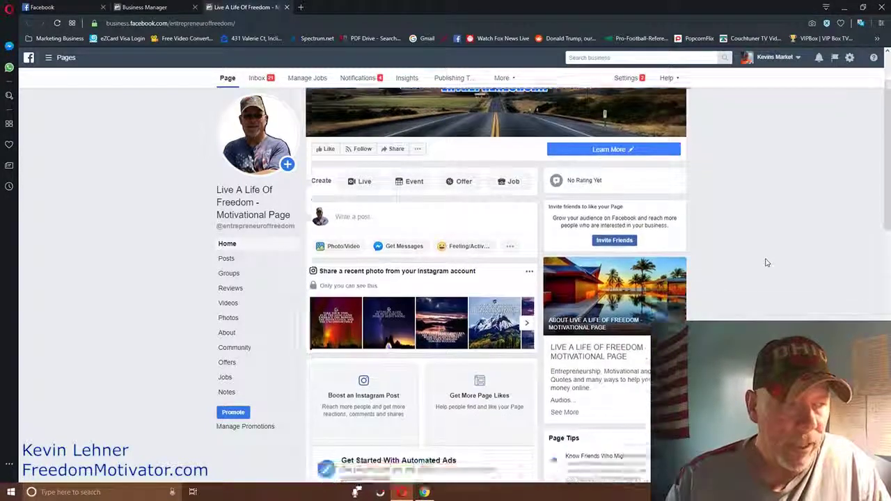
{"action": "scroll", "coordinate": [765, 263], "scroll_direction": "up", "scroll_amount": 2}
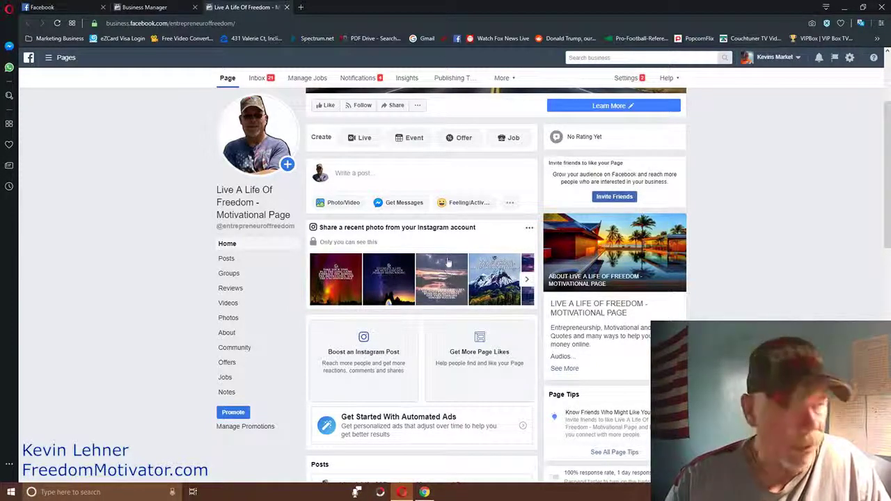
{"action": "scroll", "coordinate": [450, 230], "scroll_direction": "down", "scroll_amount": 1}
{"action": "scroll", "coordinate": [404, 223], "scroll_direction": "up", "scroll_amount": 2}
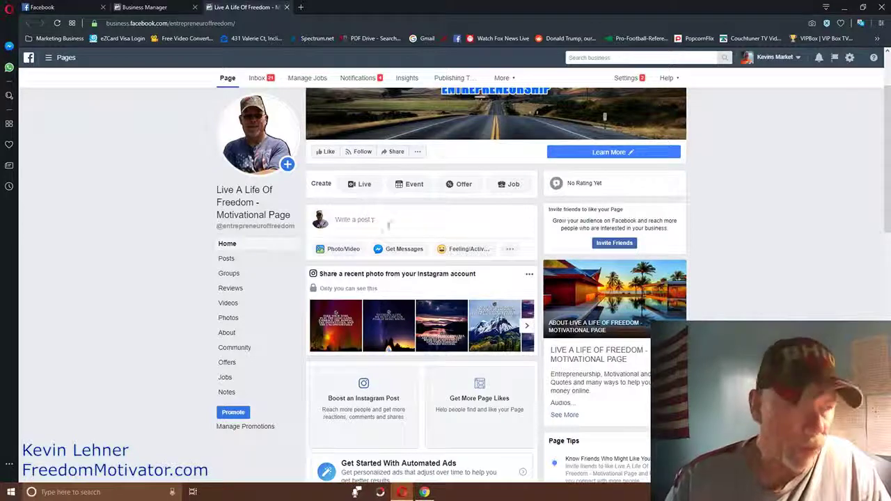
{"action": "scroll", "coordinate": [425, 230], "scroll_direction": "down", "scroll_amount": 5}
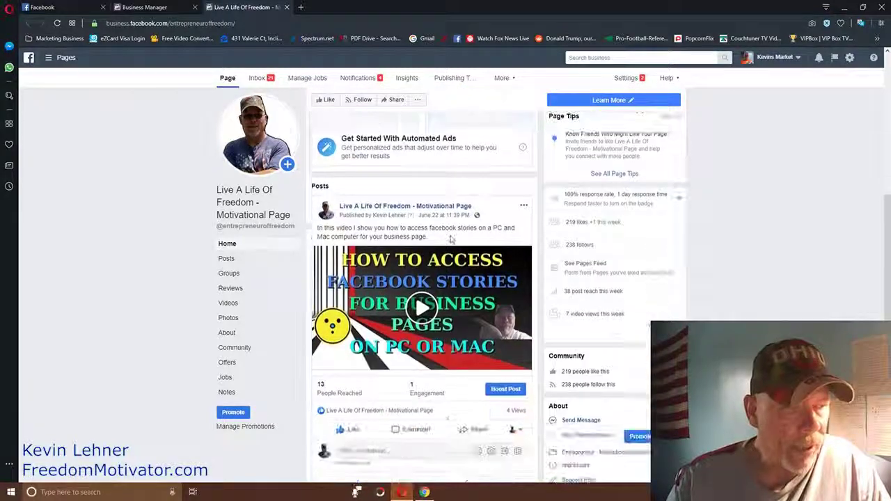
{"action": "scroll", "coordinate": [450, 239], "scroll_direction": "down", "scroll_amount": 1}
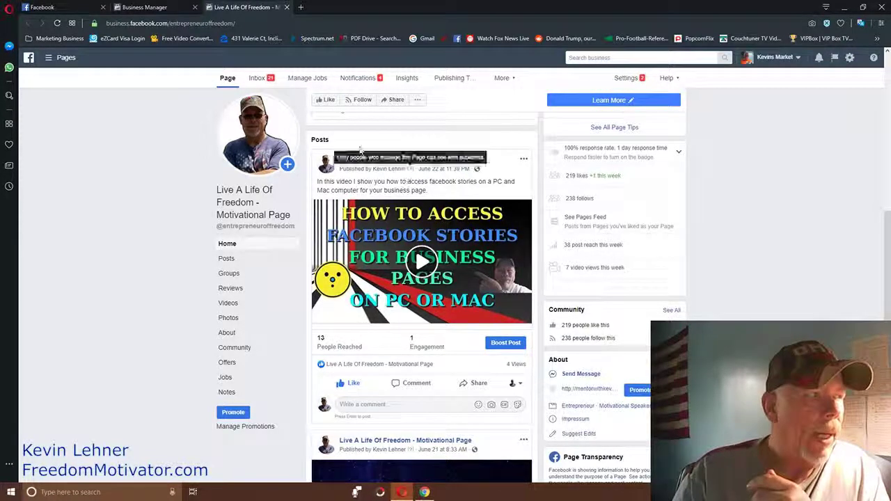
{"action": "left_click", "coordinate": [147, 7]}
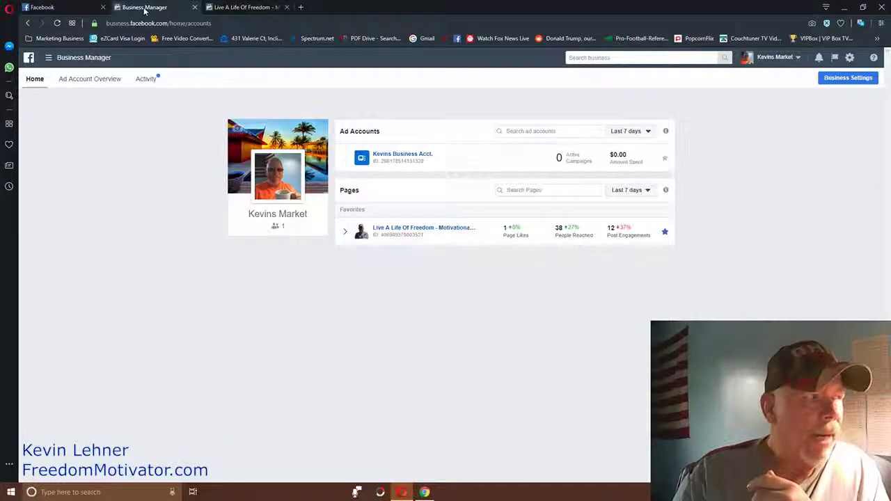
{"action": "left_click", "coordinate": [247, 7]}
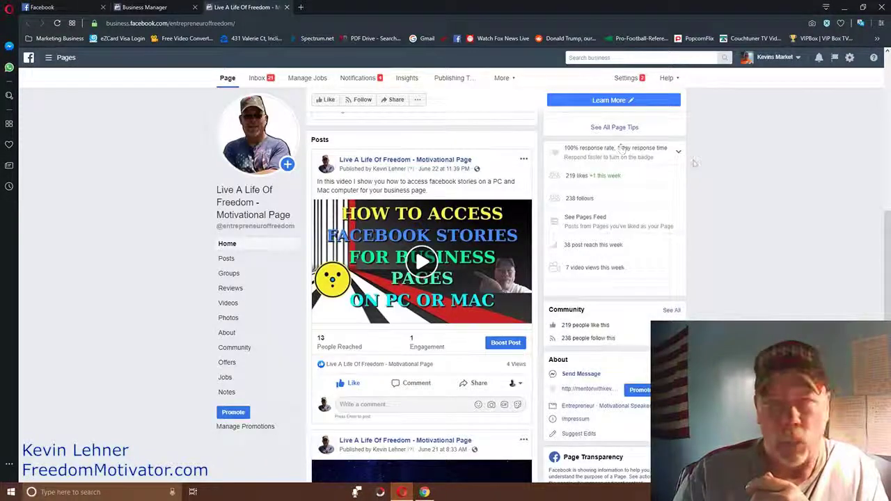